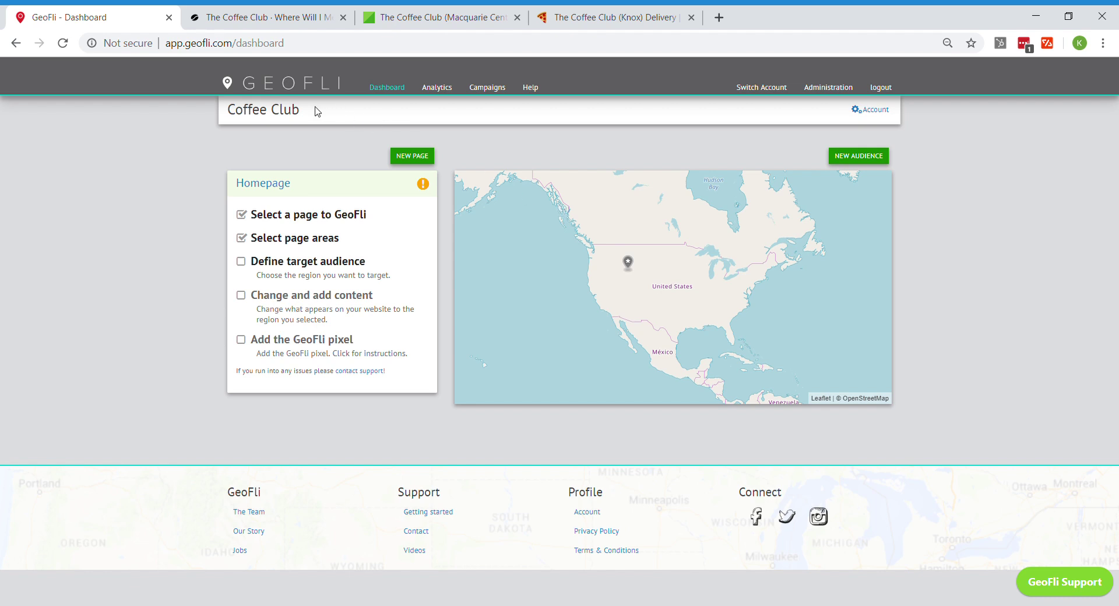
Glance at the live Coffee Club site, then open Homepage audience targeting from the GeoFli dashboard
click(293, 26)
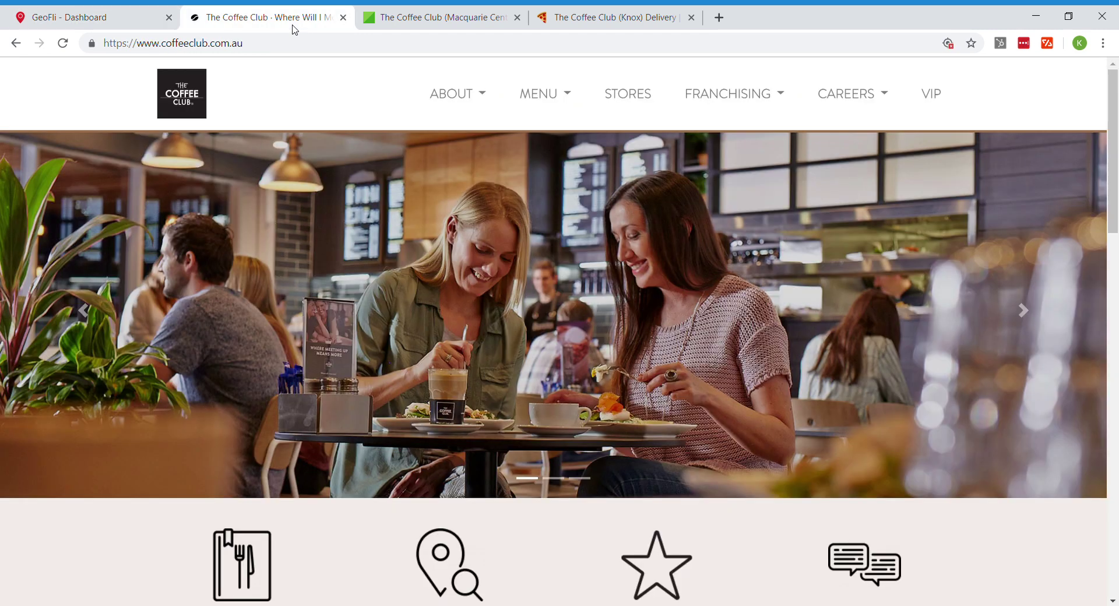
click(149, 18)
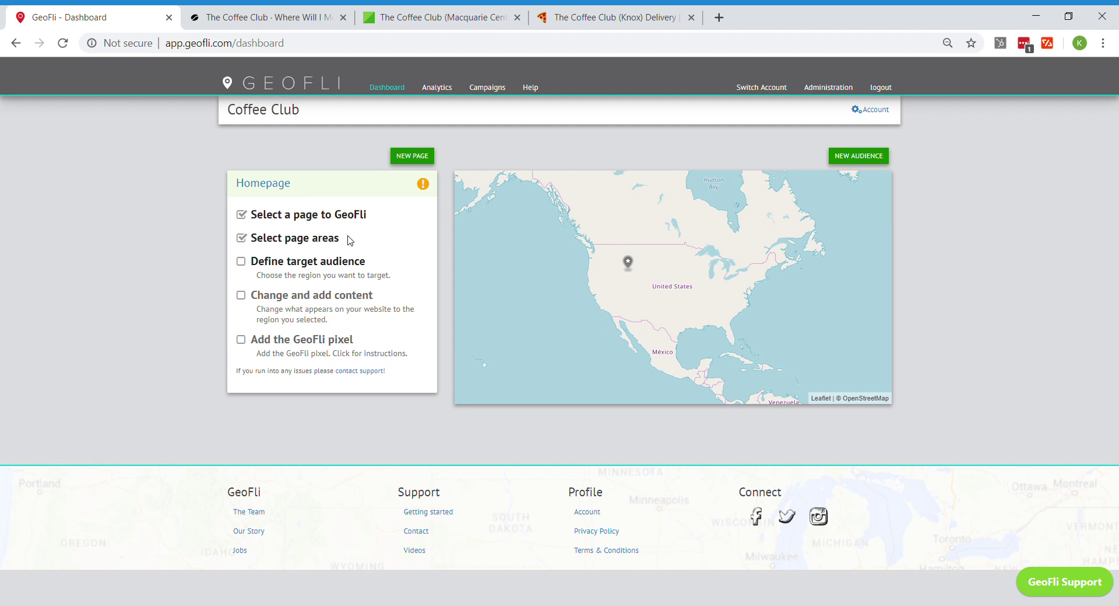
click(360, 263)
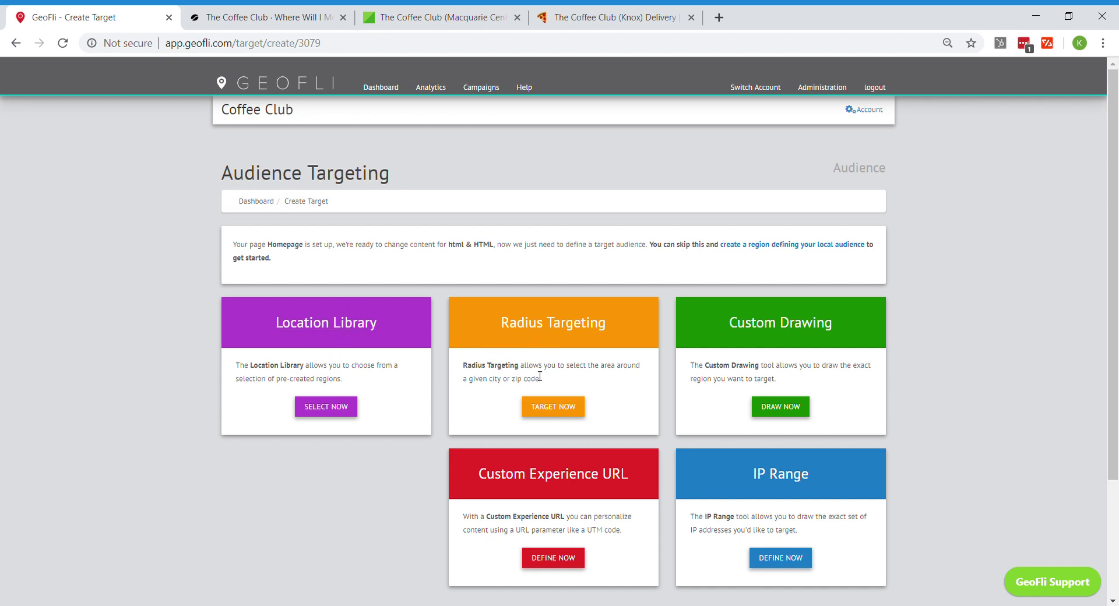
Start a Custom Drawing region and name it 'Syndey'
click(780, 331)
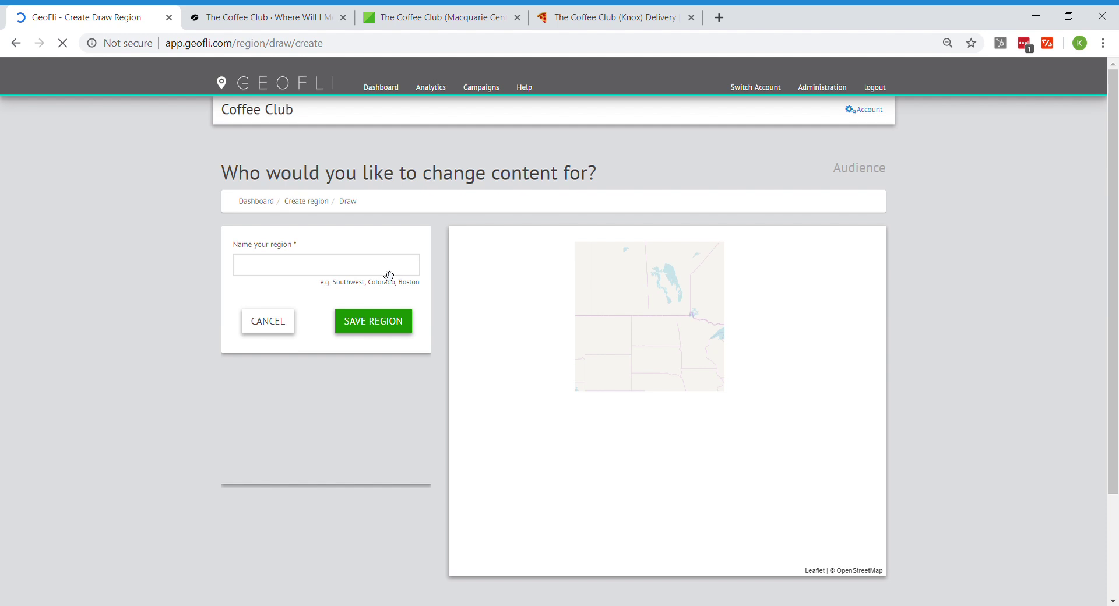
click(373, 271)
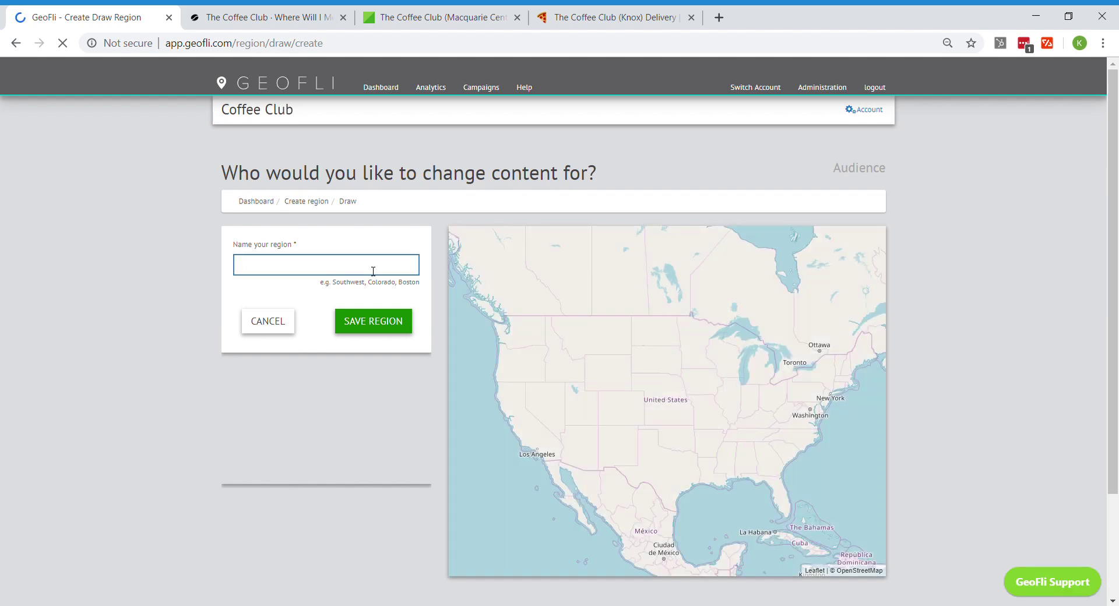
text(Synd)
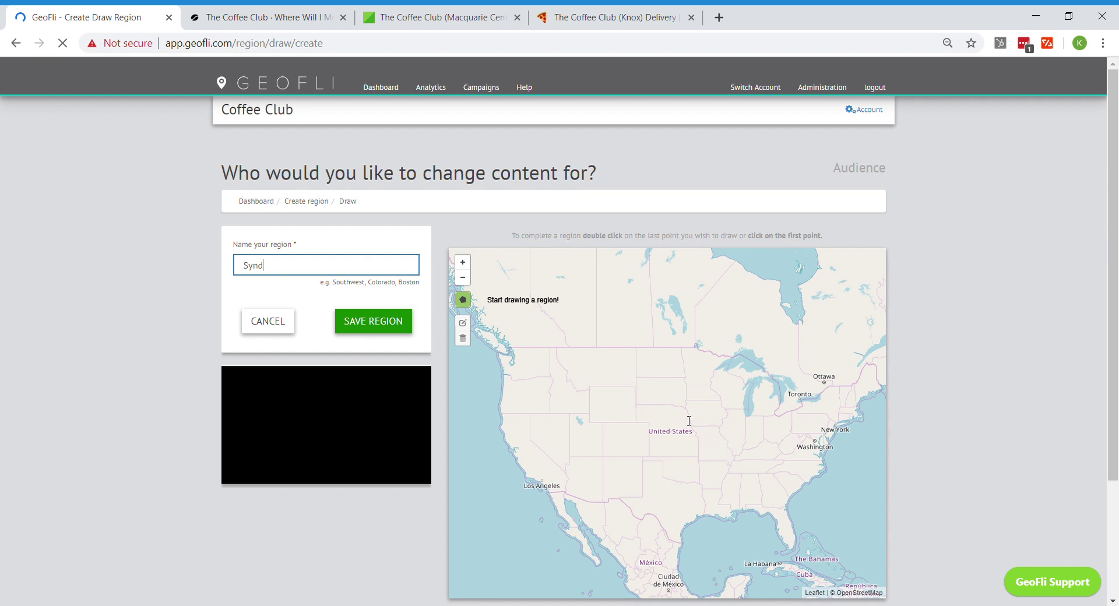
text(ey)
Pan and zoom the map onto metropolitan Sydney and activate polygon drawing
drag(727, 437, 636, 414)
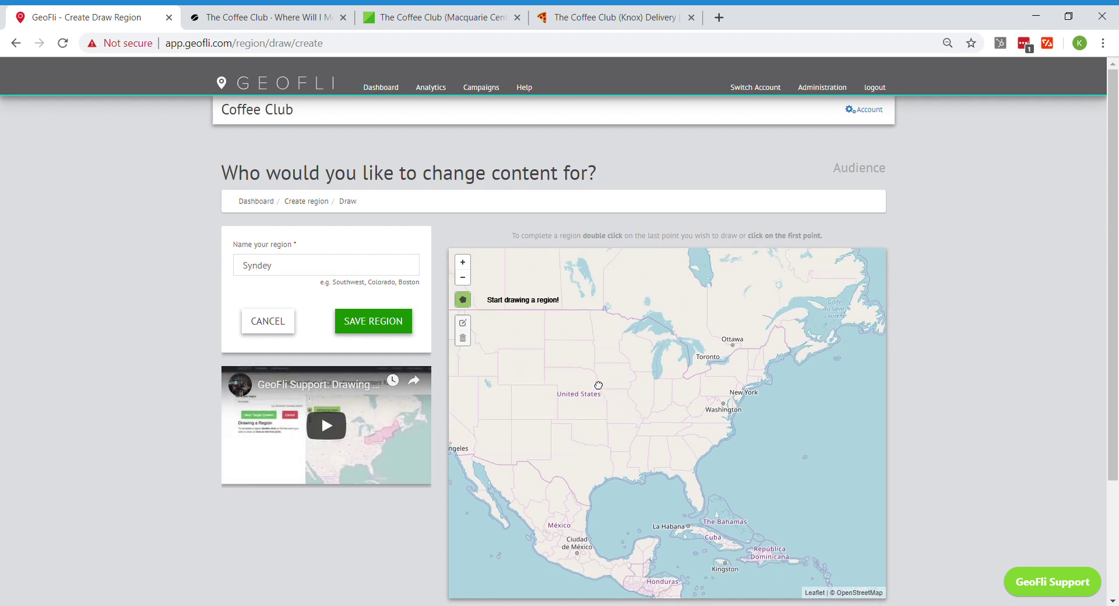
drag(821, 447, 482, 392)
mouse_move(863, 408)
mouse_down()
mouse_move(484, 402)
mouse_move(495, 419)
mouse_up()
mouse_move(831, 469)
mouse_down()
mouse_move(672, 354)
mouse_move(701, 355)
mouse_up()
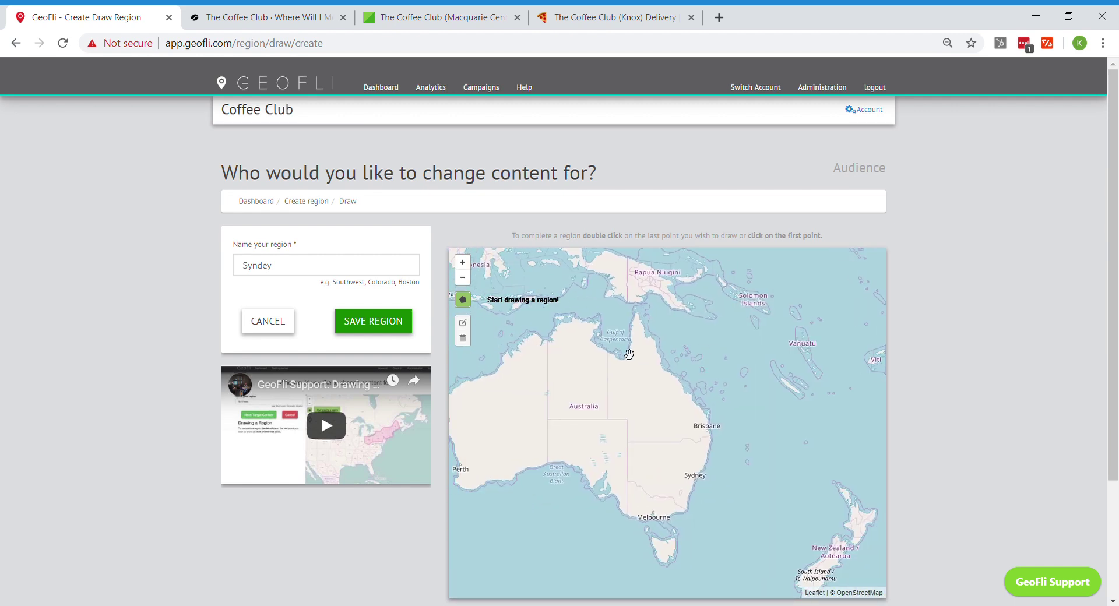
click(462, 262)
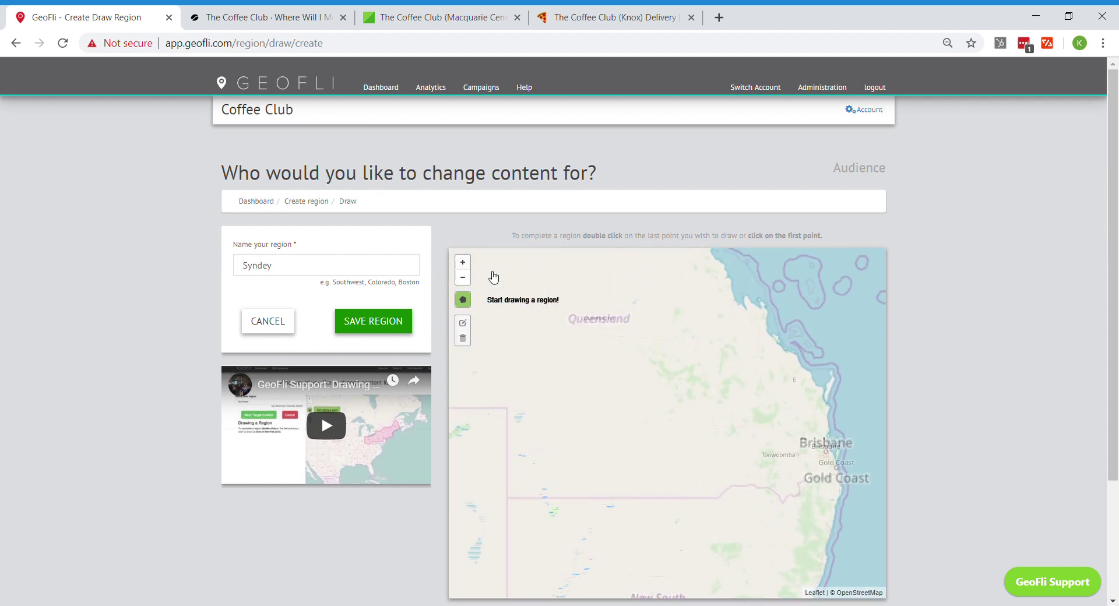
drag(665, 284, 535, 273)
drag(670, 427, 648, 366)
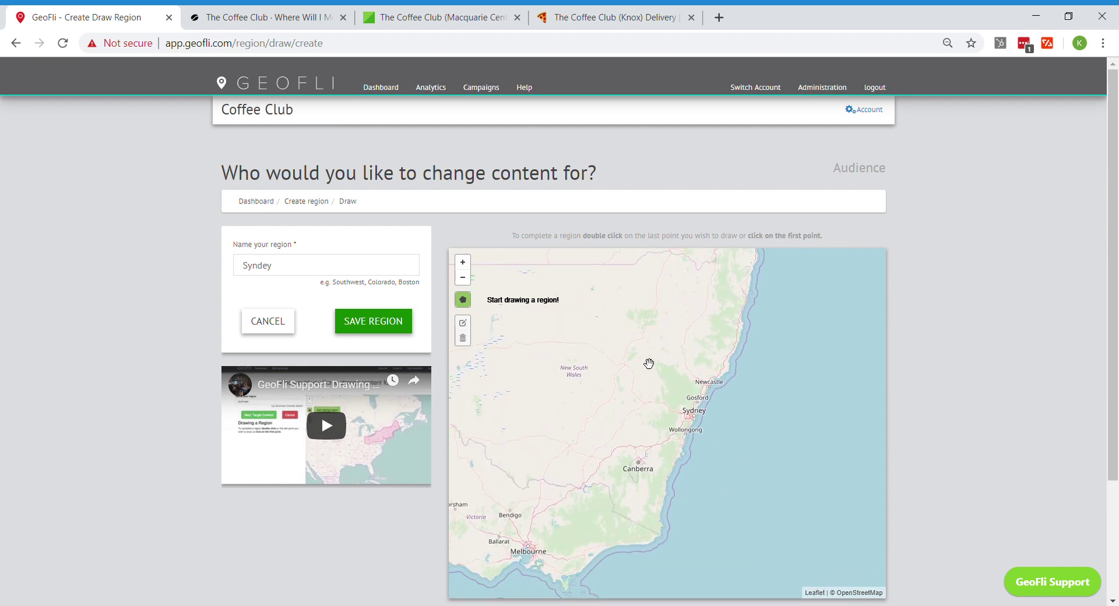
click(463, 262)
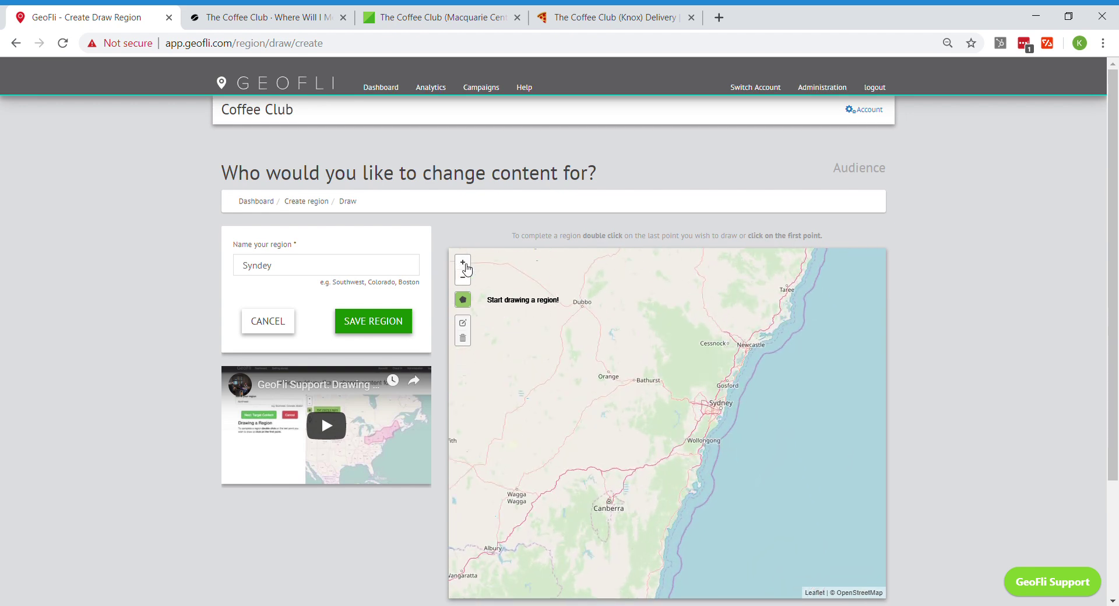
click(462, 263)
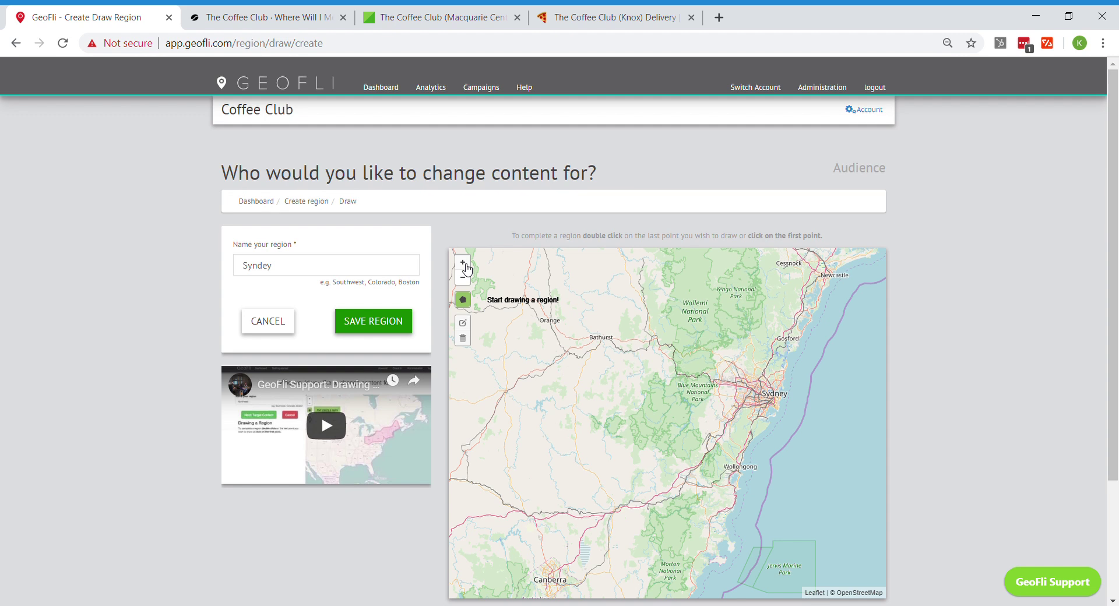
click(462, 262)
mouse_move(816, 408)
mouse_down()
mouse_move(641, 378)
mouse_move(742, 429)
mouse_up()
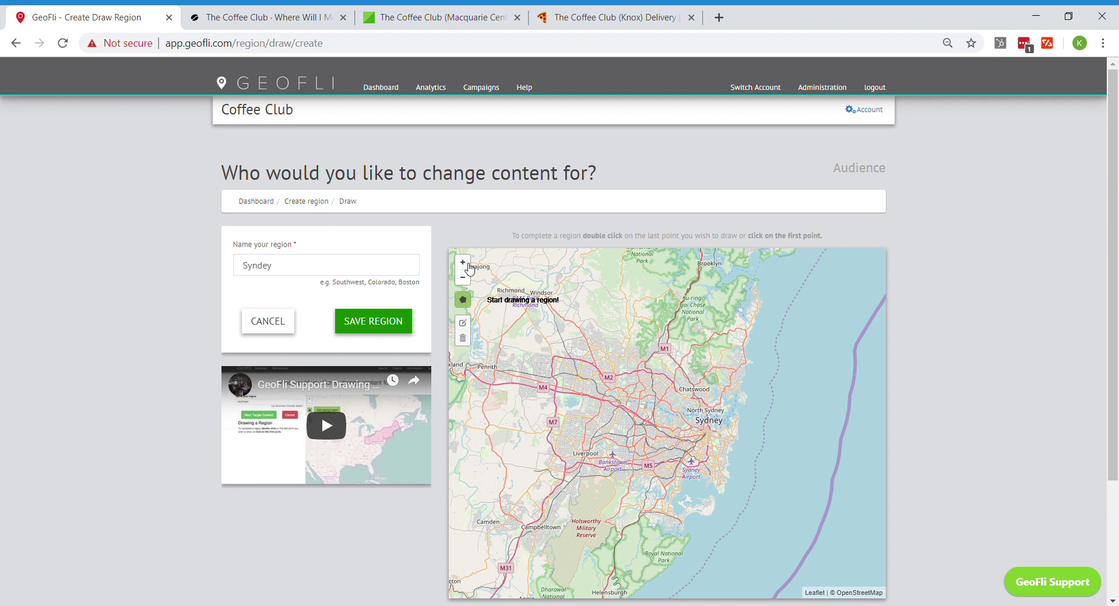
click(463, 300)
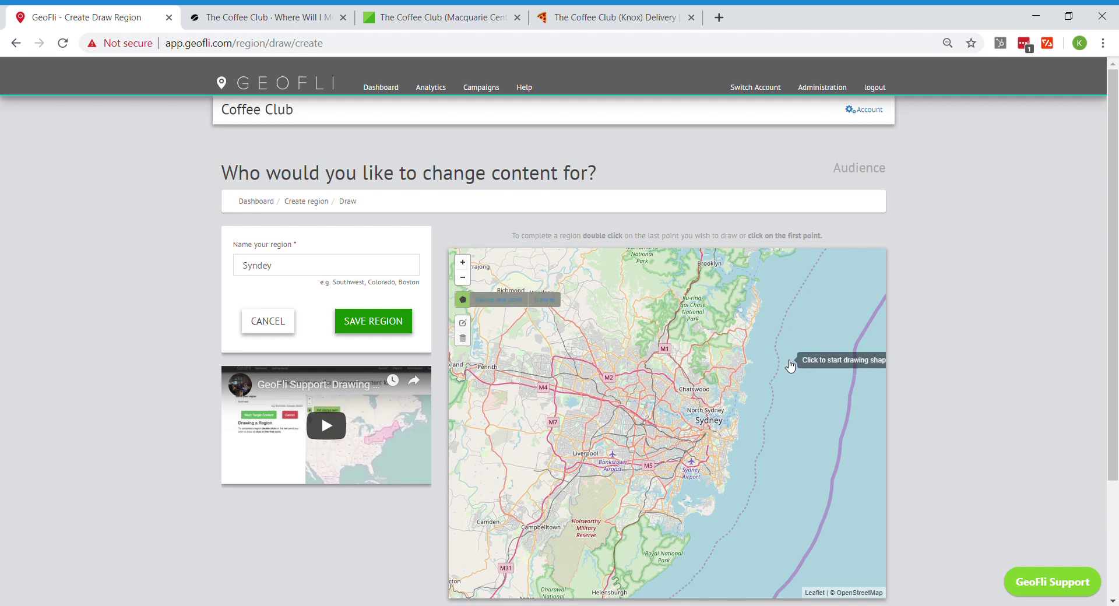
Outline the region's northern and western edges, from the north coast down past Liverpool
click(763, 353)
click(726, 319)
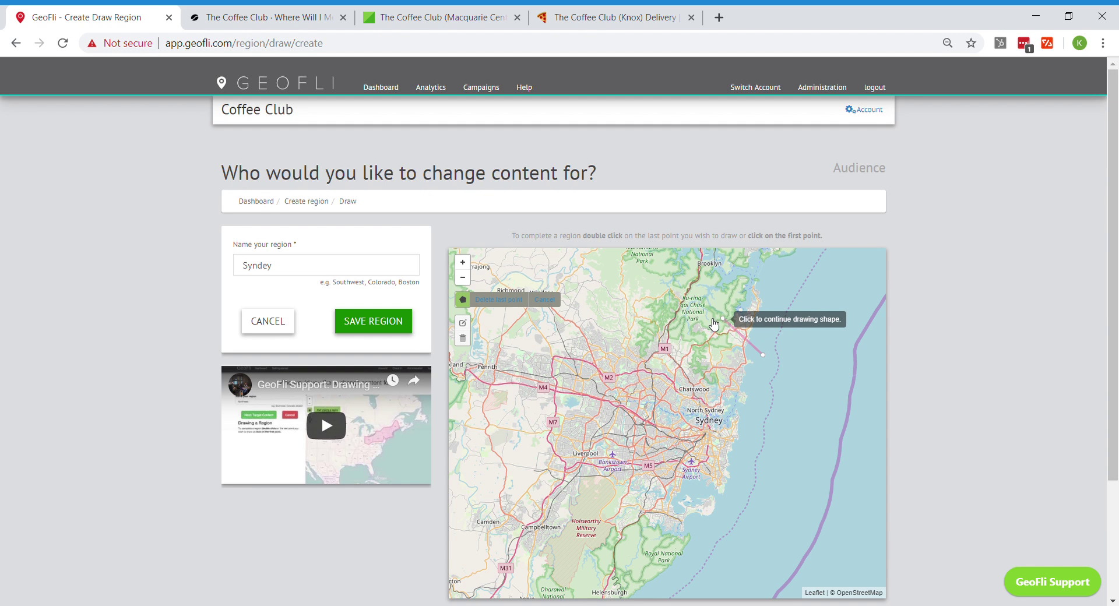
click(657, 316)
click(602, 322)
click(570, 358)
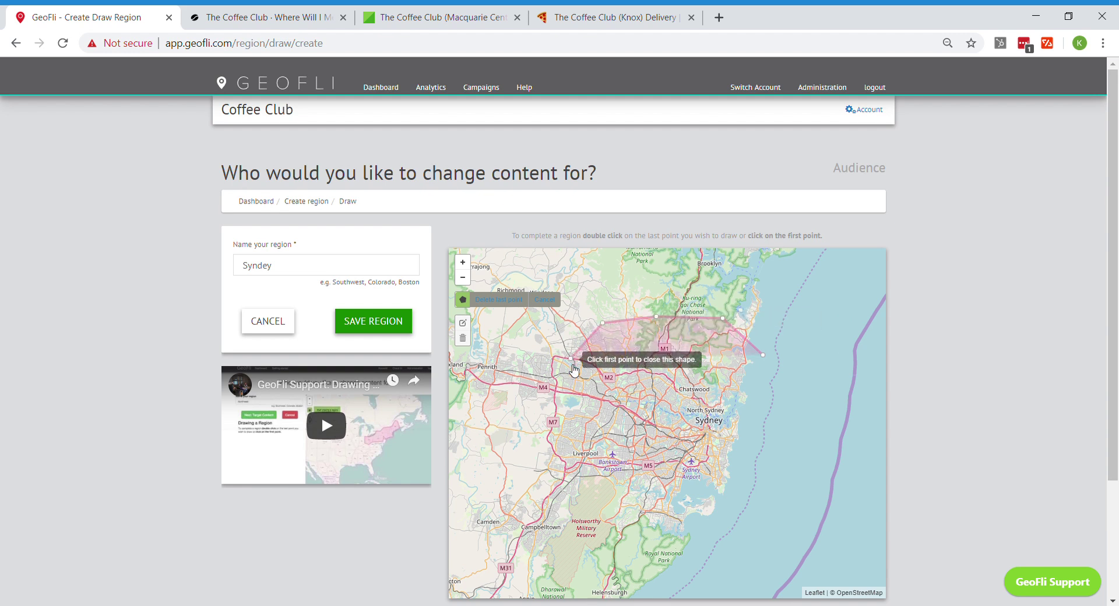
click(564, 398)
click(567, 435)
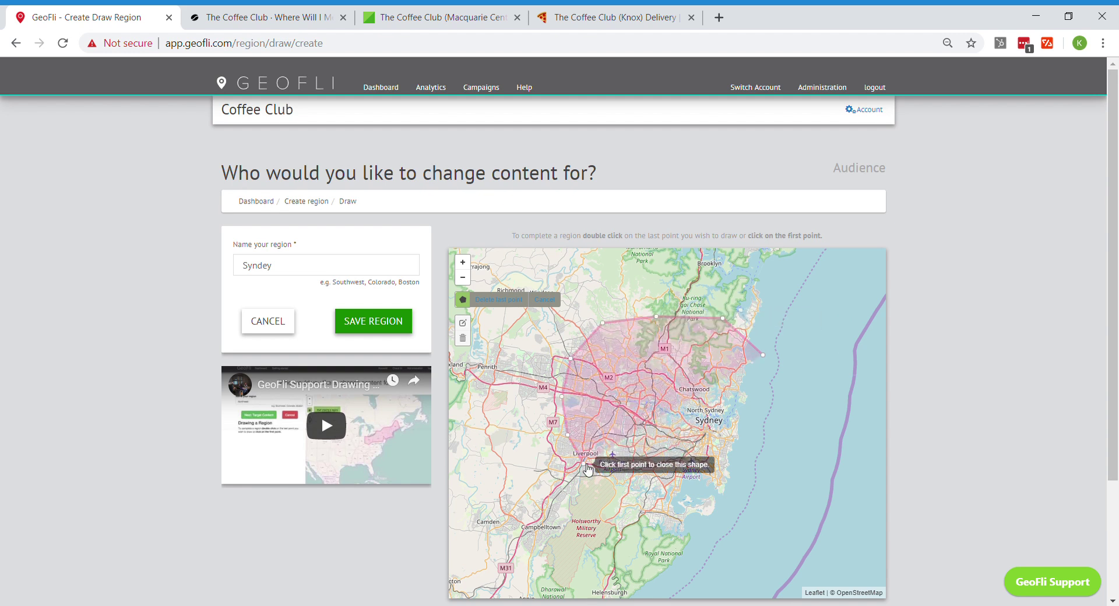
Trace the southern edge past Botany Bay and up the coast, close the polygon, and save it
click(648, 494)
click(699, 498)
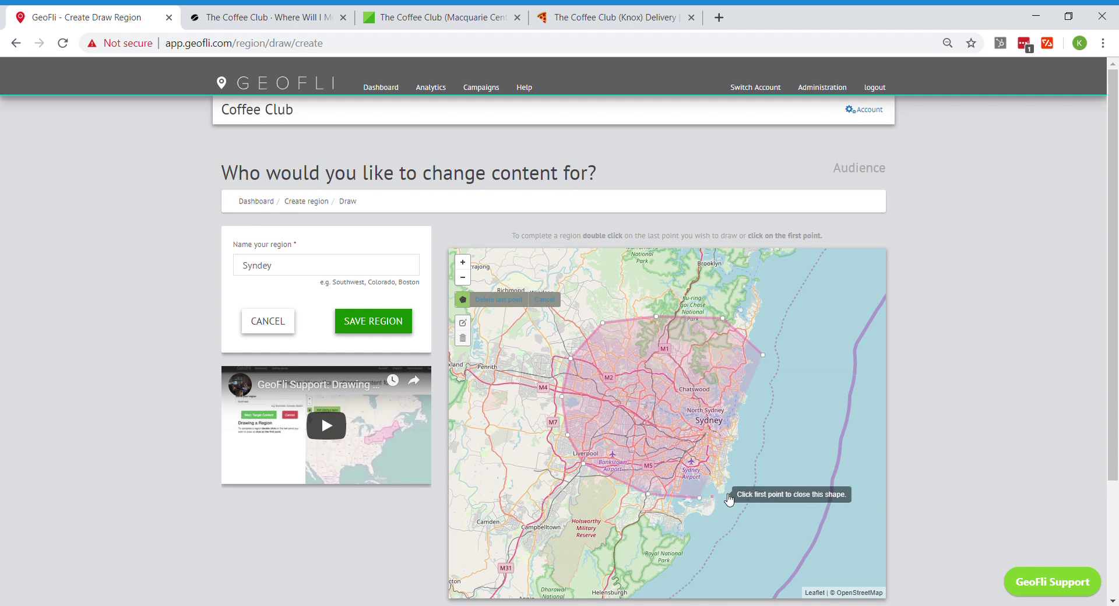
click(742, 464)
click(760, 420)
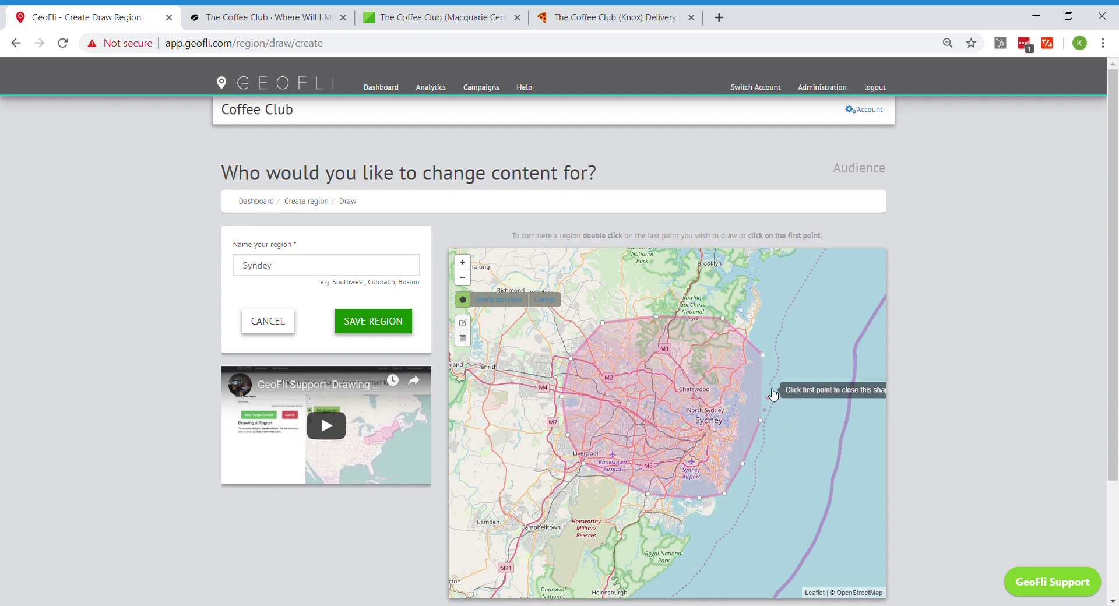
click(771, 376)
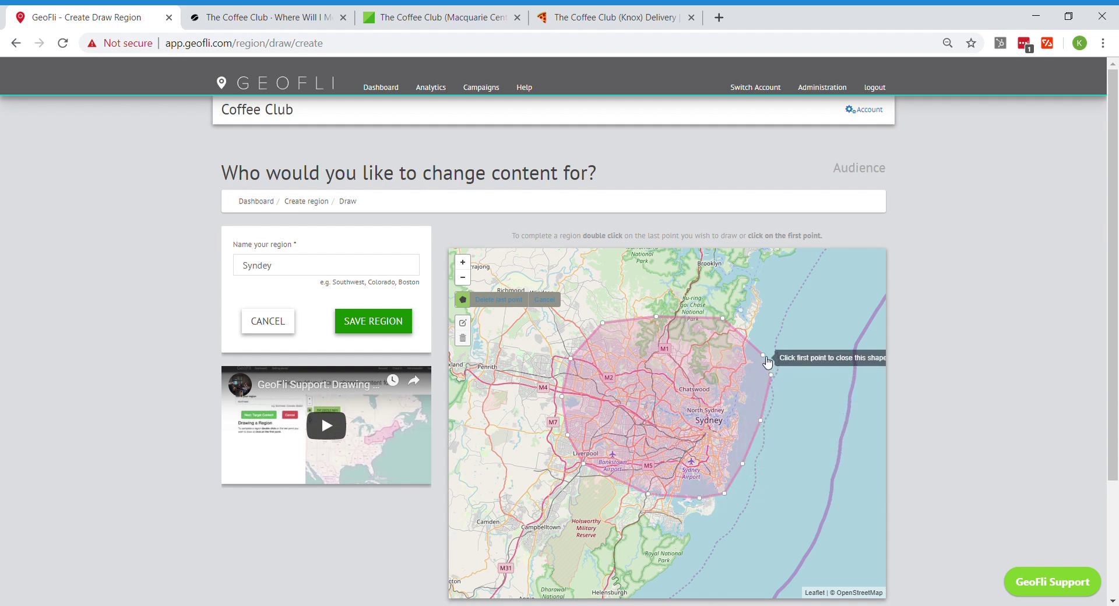
click(765, 357)
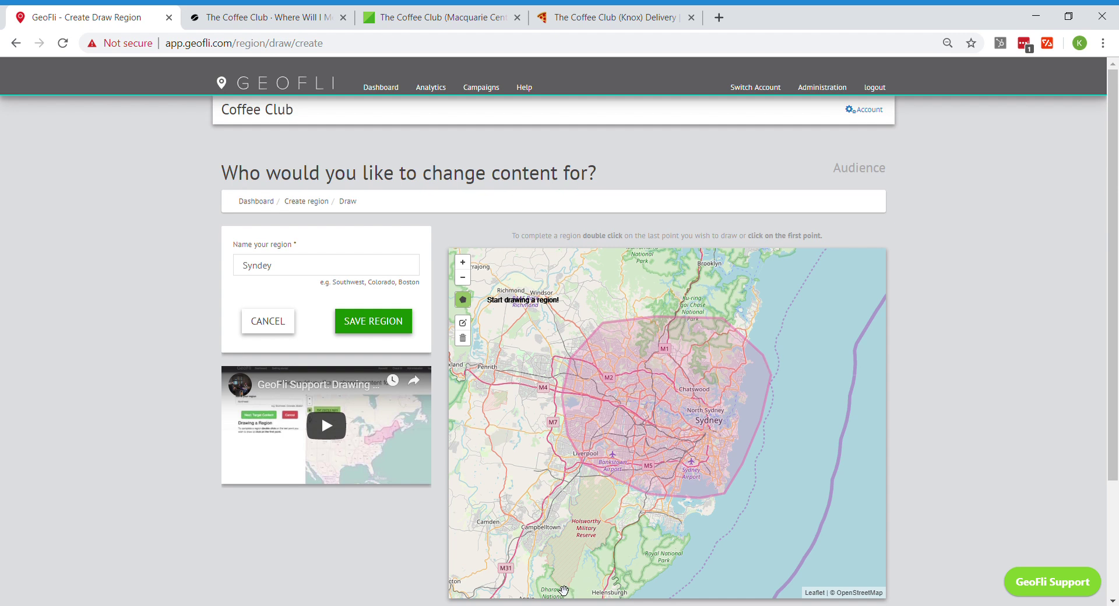
click(392, 324)
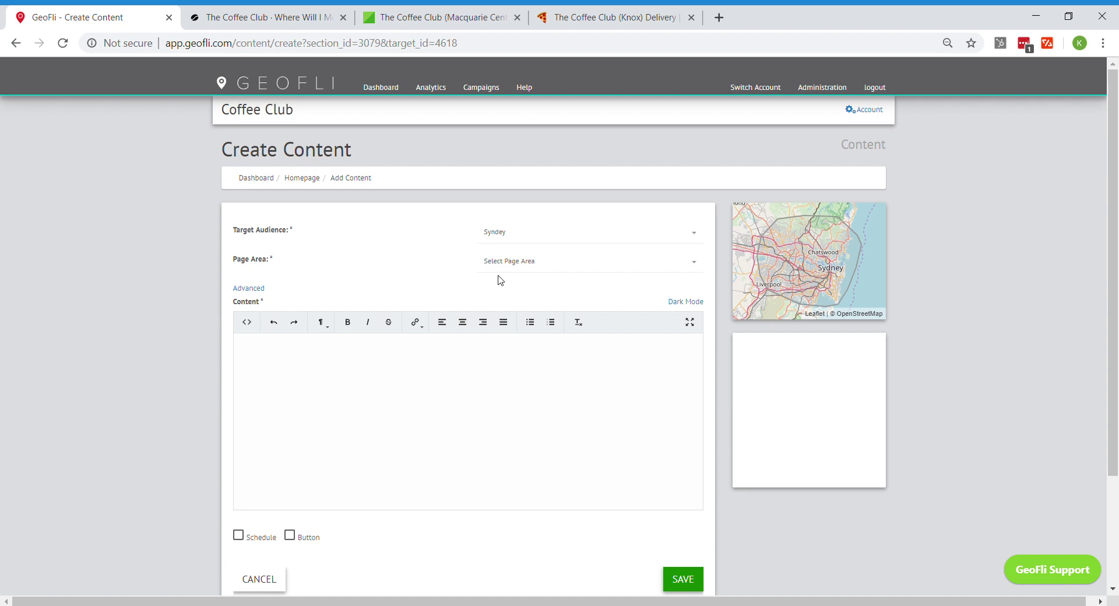
Set the content's page area to html and its advanced content type to Redirect
click(534, 263)
click(521, 316)
click(260, 295)
click(639, 326)
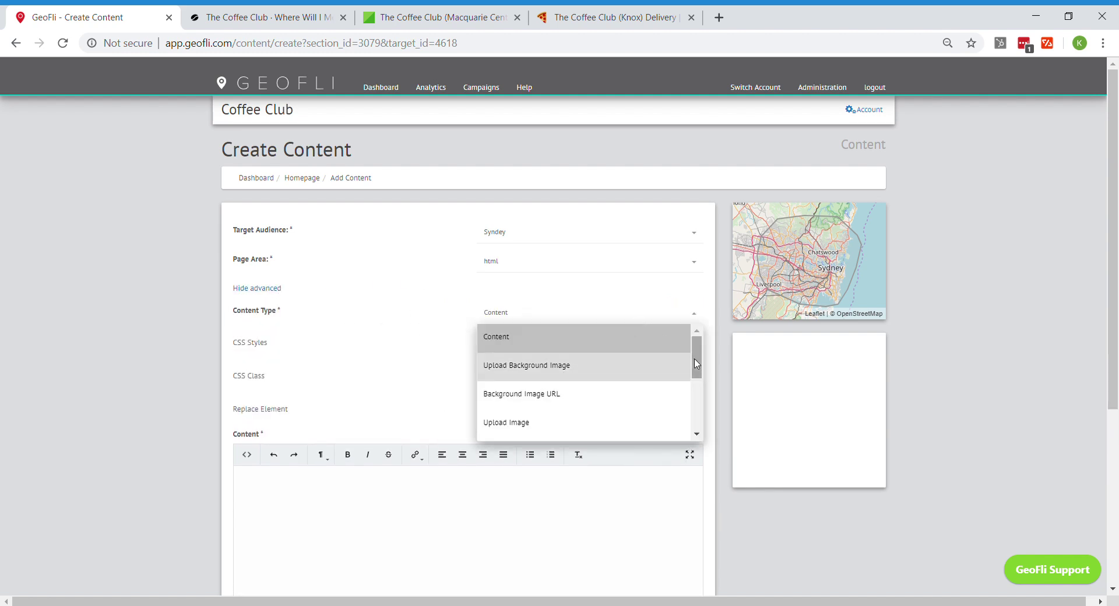
scroll(583, 373, down, 5)
click(578, 437)
Paste the Coffee Club Macquarie Centre Uber Eats URL as the Redirect URL and check it
click(462, 456)
key(ctrl+v)
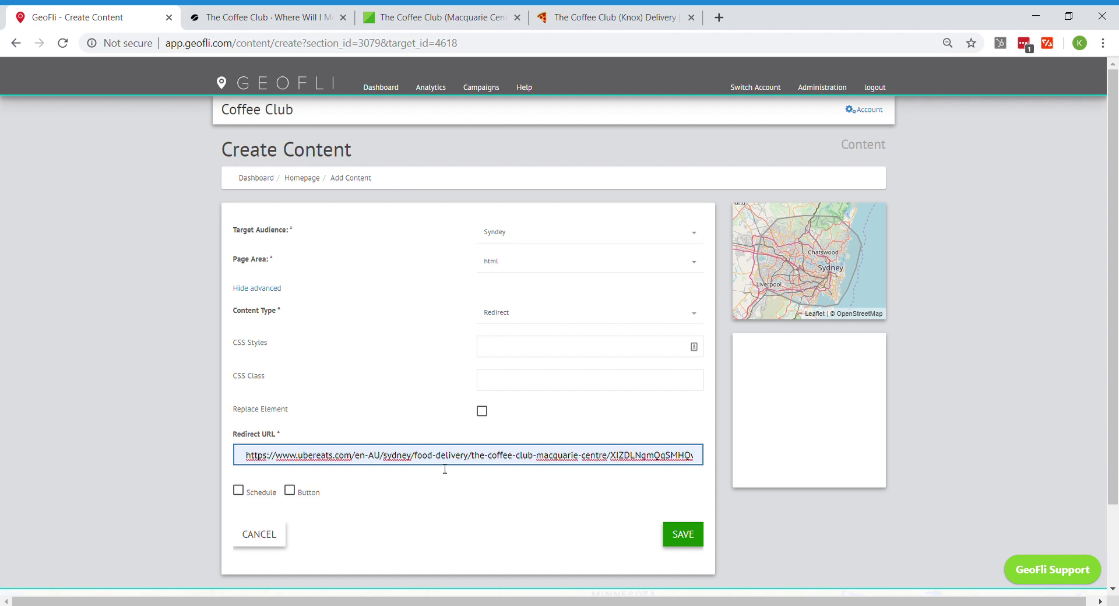
drag(356, 458, 413, 460)
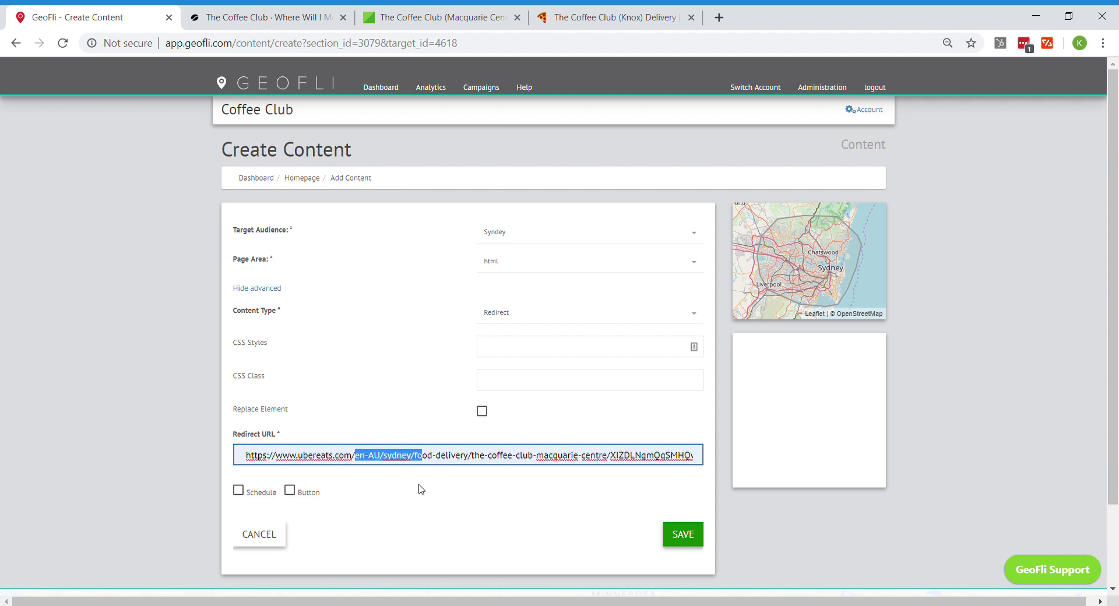
click(347, 414)
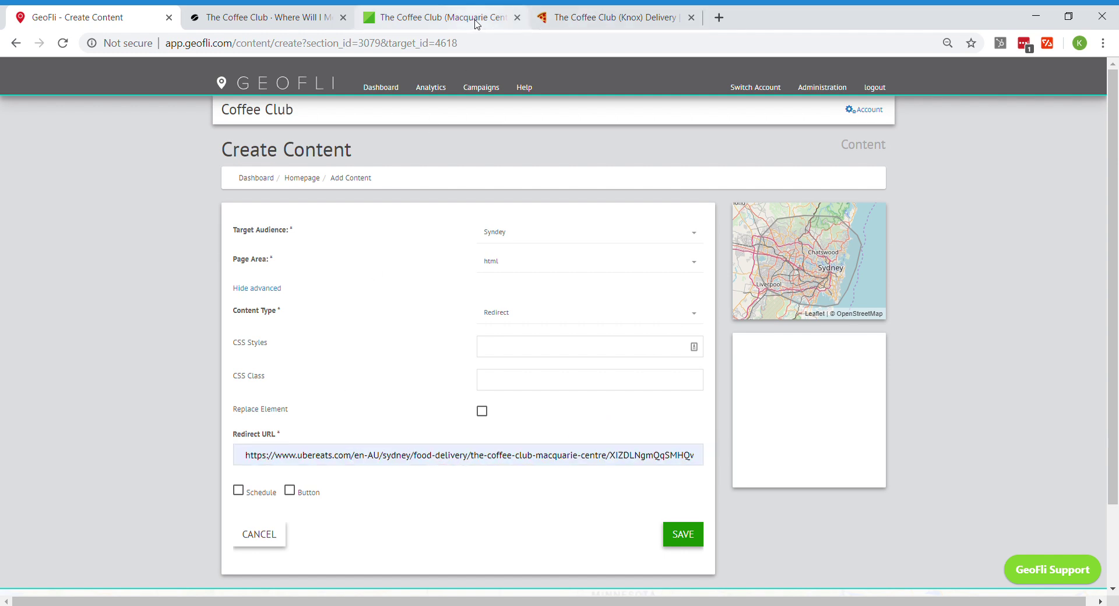
Compare the Knox and Macquarie Centre Uber Eats store pages, ending on Macquarie Centre
click(619, 21)
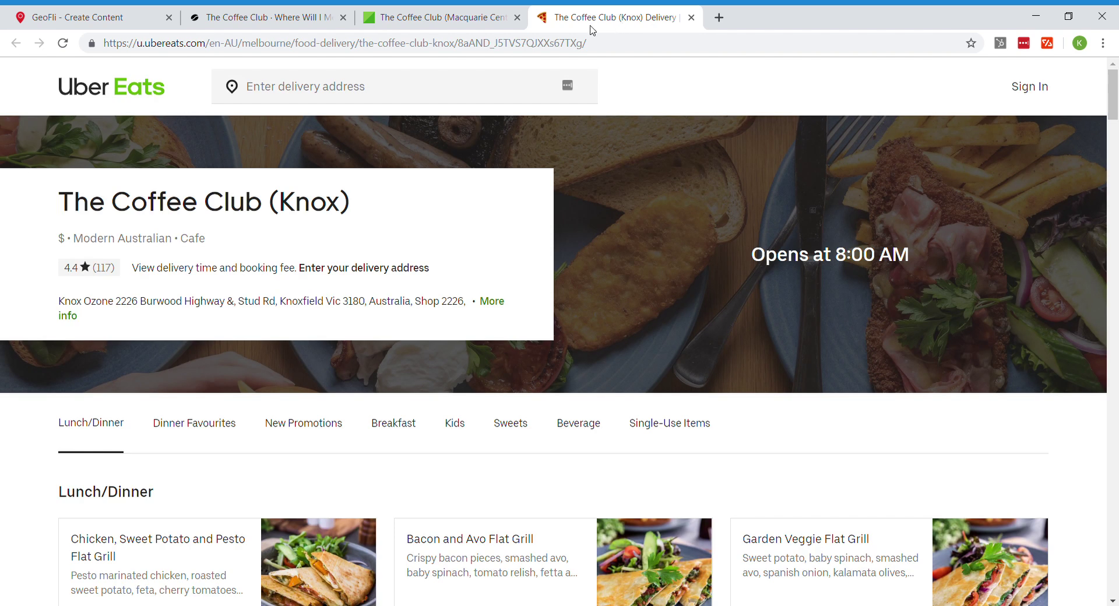
click(496, 20)
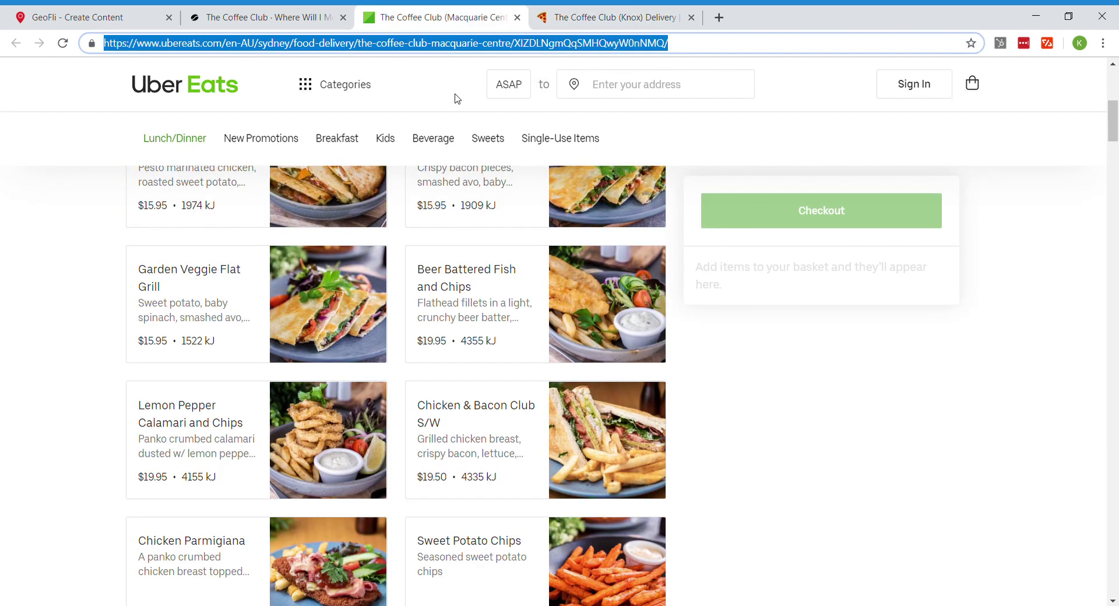
scroll(1117, 163, up, 7)
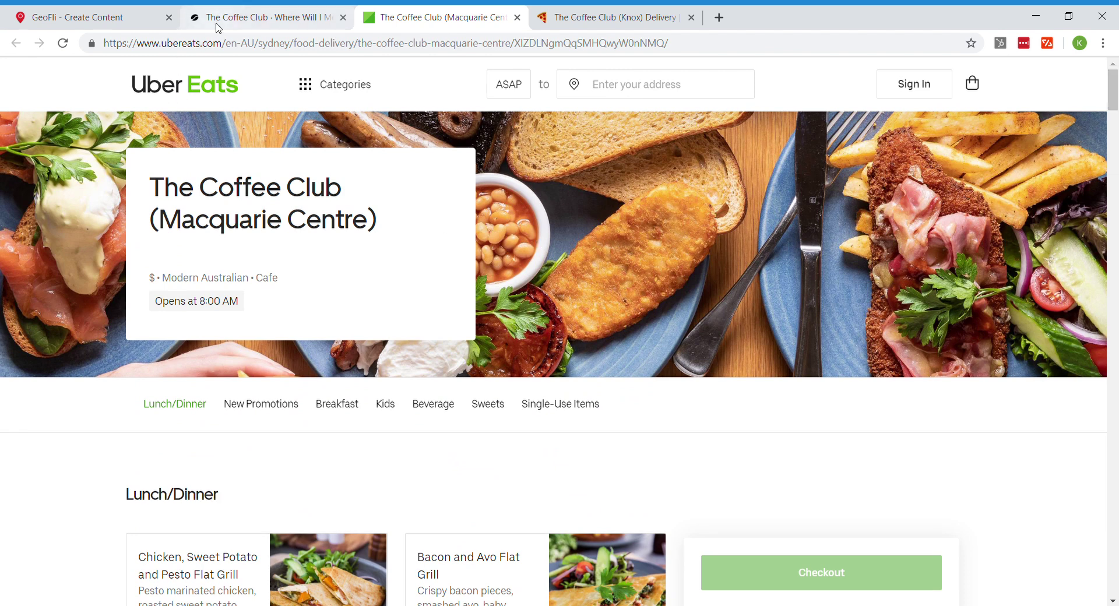
Switch back to GeoFli's Create Content form with the Sydney redirect still unsaved
click(111, 18)
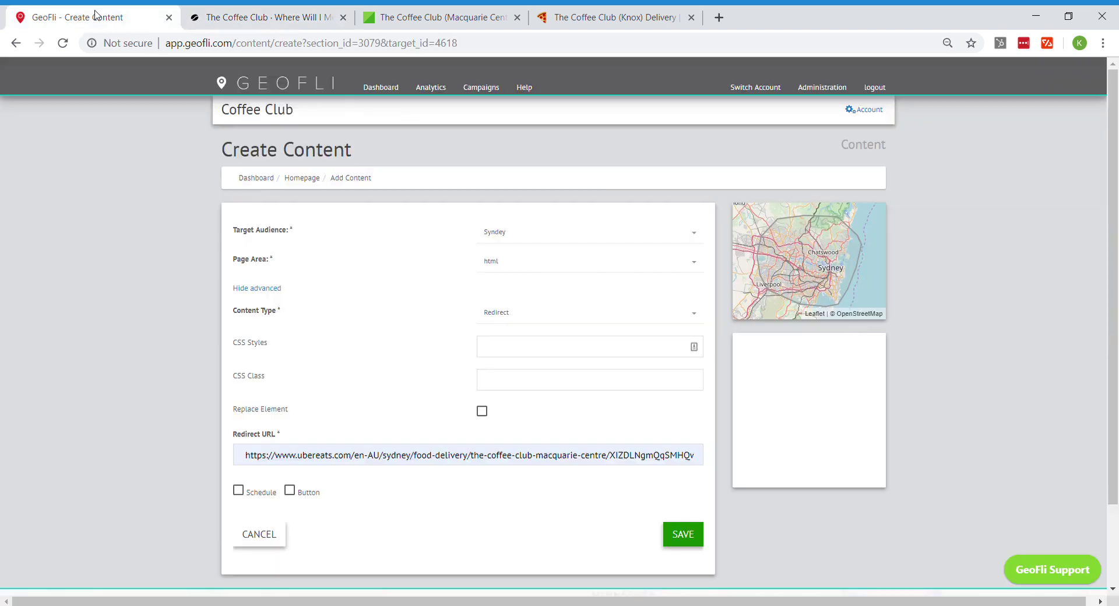